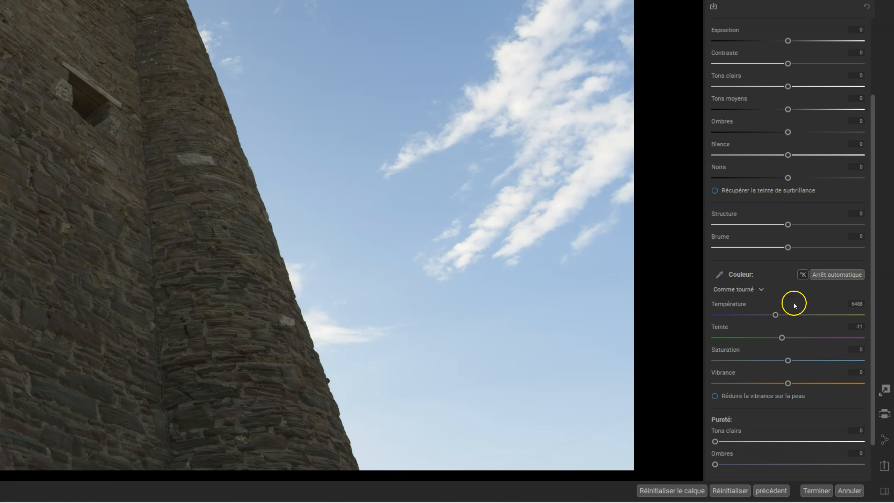
# Turn off the Kelvin scale for the _DSF9796.RAF layer's white balance, try a temperature change, and turn Kelvin back on.
pyautogui.click(802, 275)
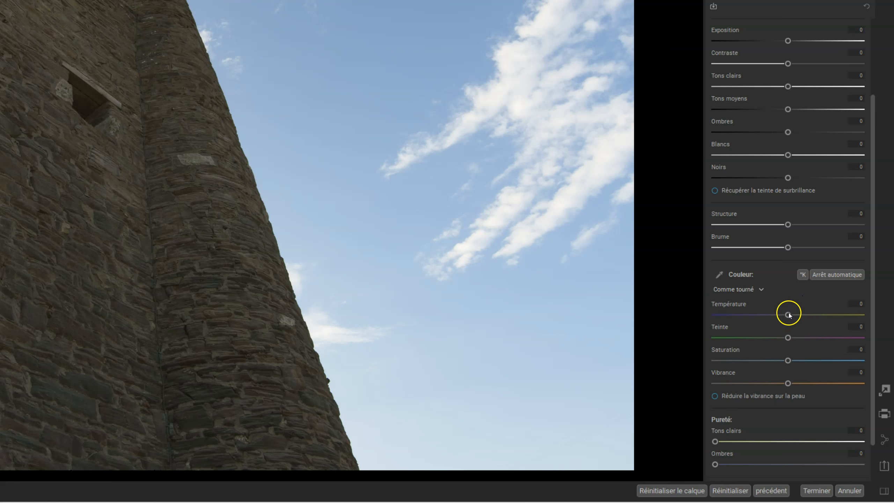
pyautogui.moveTo(787, 314)
pyautogui.mouseDown()
pyautogui.moveTo(872, 317)
pyautogui.moveTo(681, 318)
pyautogui.moveTo(788, 315)
pyautogui.mouseUp()
pyautogui.click(802, 276)
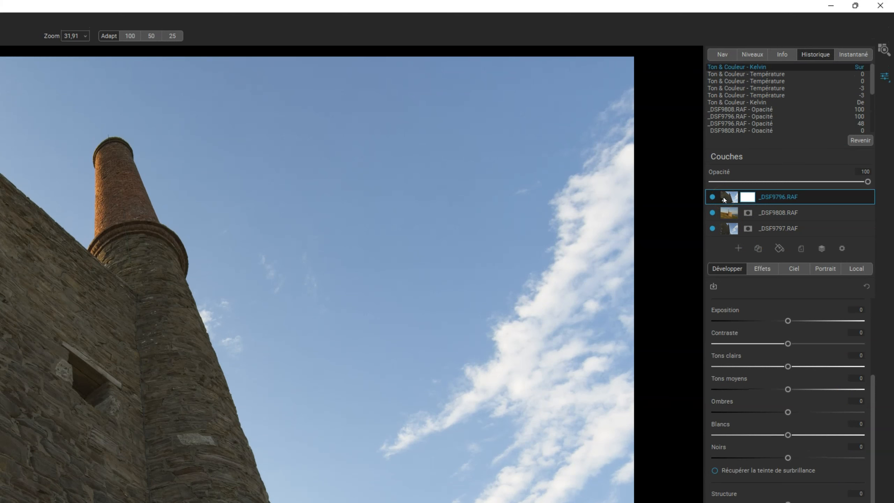
# Create a new stamped layer from the visible layers, try its temperature at -400, and reset it to 0.
pyautogui.rightClick(725, 197)
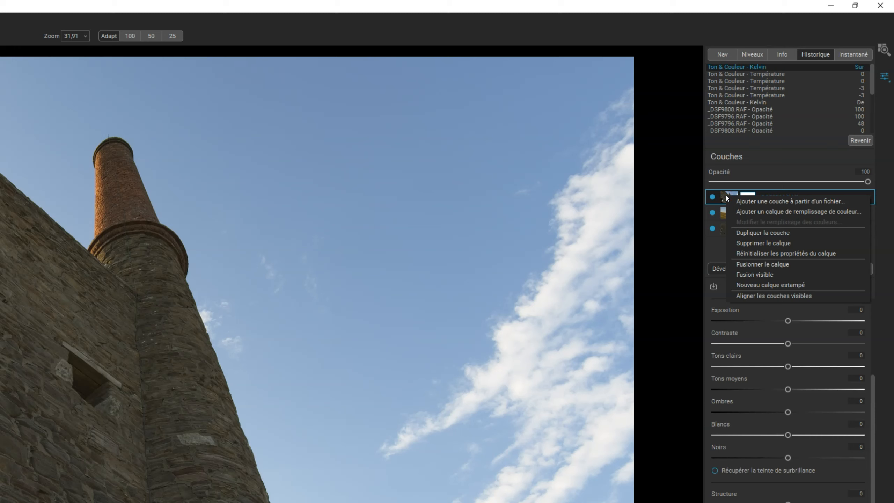
pyautogui.click(815, 285)
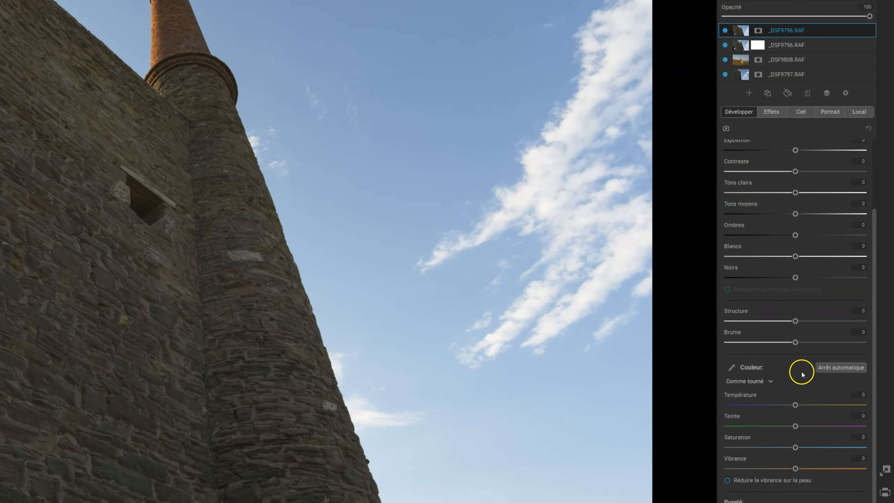
pyautogui.moveTo(795, 405); pyautogui.dragTo(729, 406)
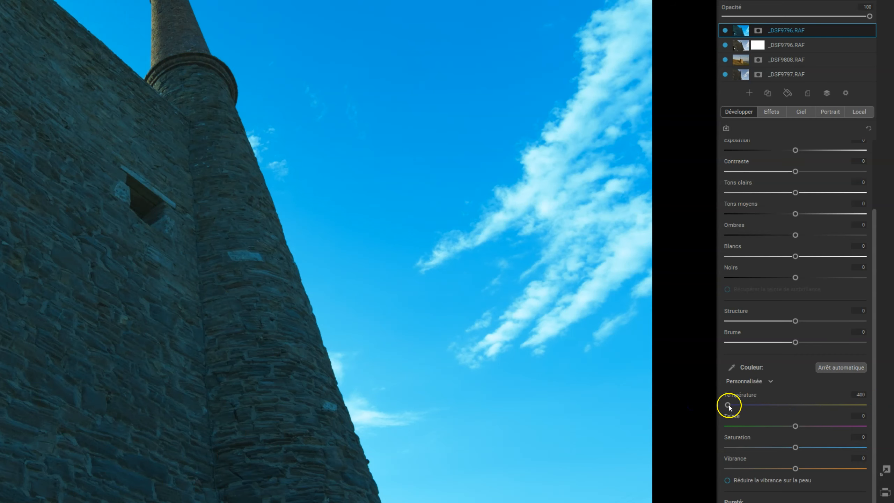
pyautogui.doubleClick(729, 406)
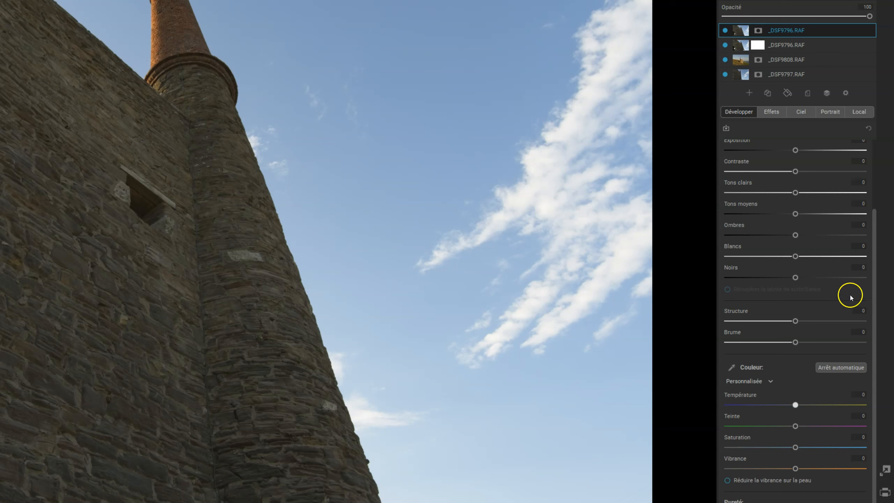
# Apply the AI Auto tone adjustment to the stamped layer and return its tone to Manual.
pyautogui.moveTo(872, 289); pyautogui.dragTo(871, 161)
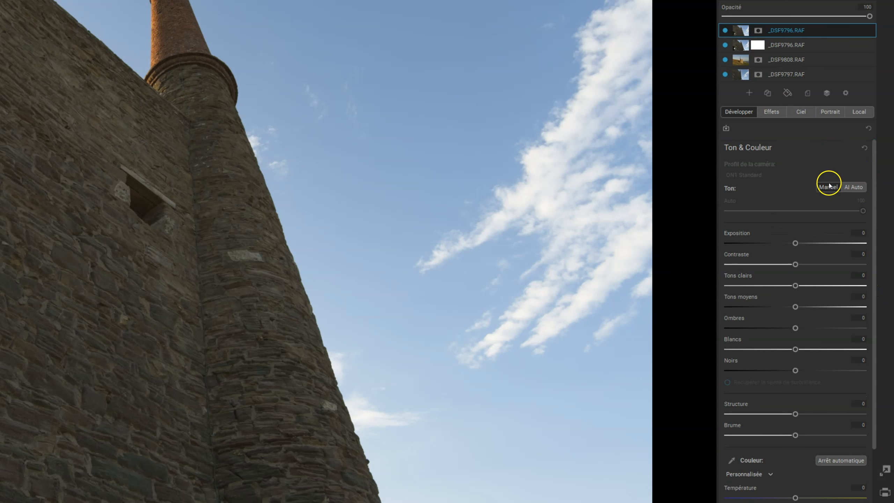
pyautogui.click(859, 187)
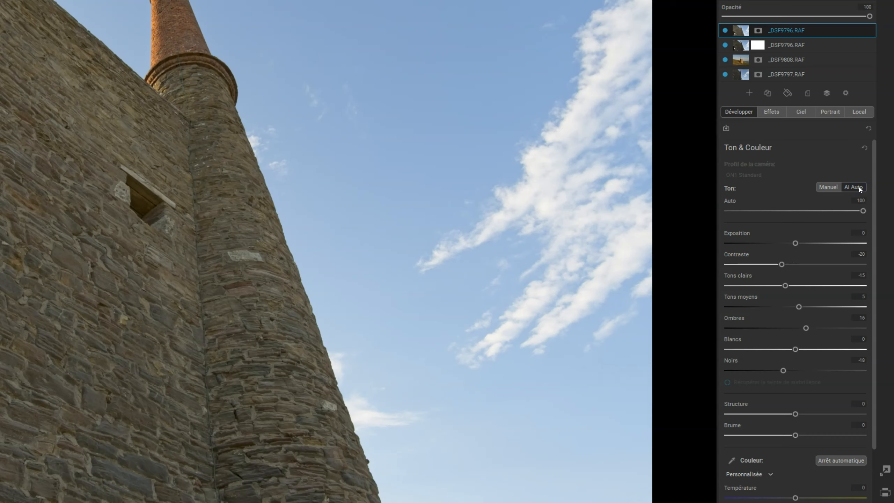
pyautogui.click(837, 189)
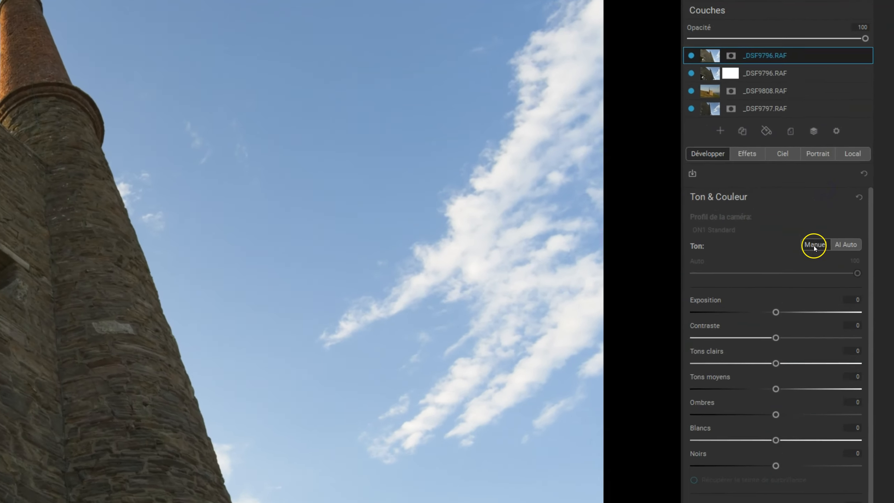
# Delete the stamped layer, and move the original _DSF9796.RAF layer to the end of the stack and delete it.
pyautogui.click(702, 80)
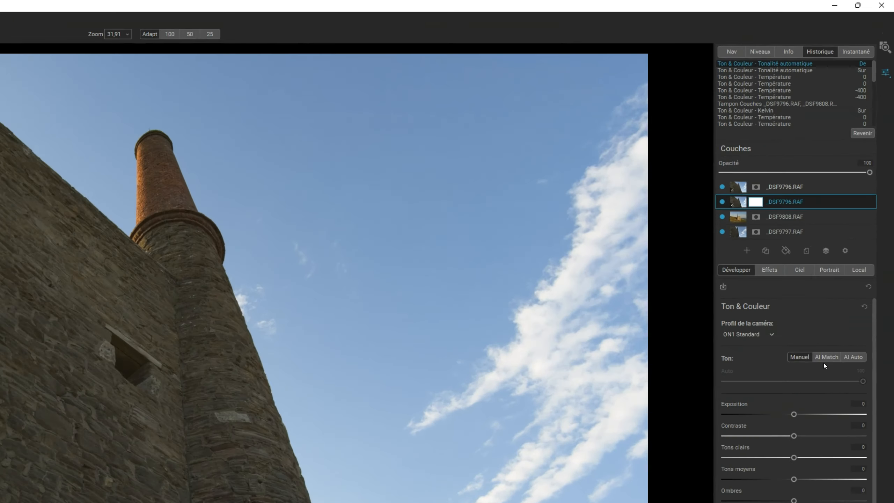
pyautogui.click(805, 250)
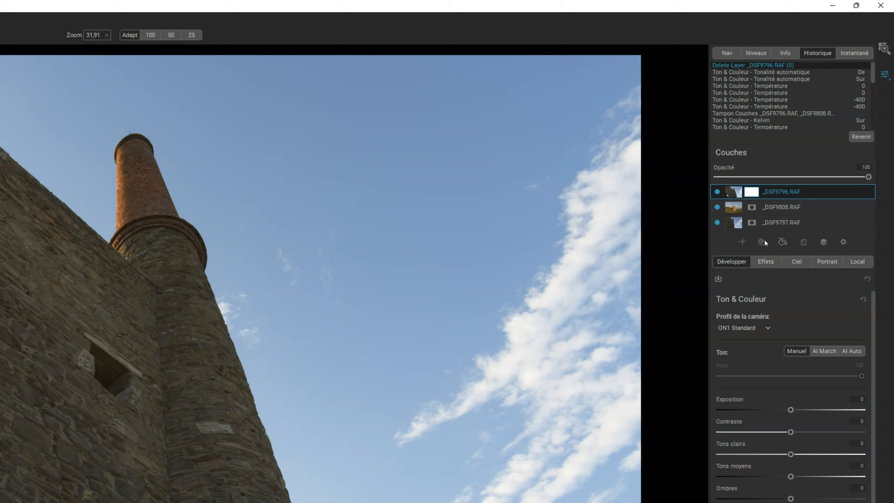
pyautogui.click(755, 192)
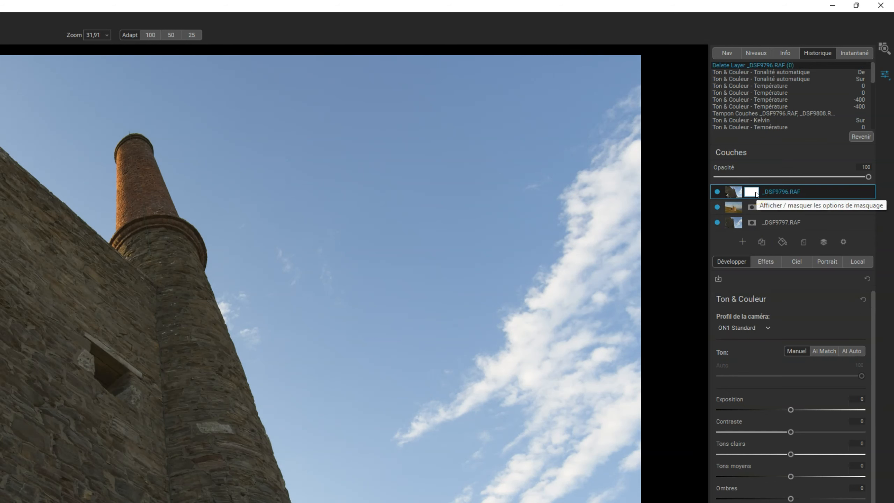
pyautogui.moveTo(755, 192); pyautogui.dragTo(756, 224)
pyautogui.click(803, 242)
pyautogui.click(733, 192)
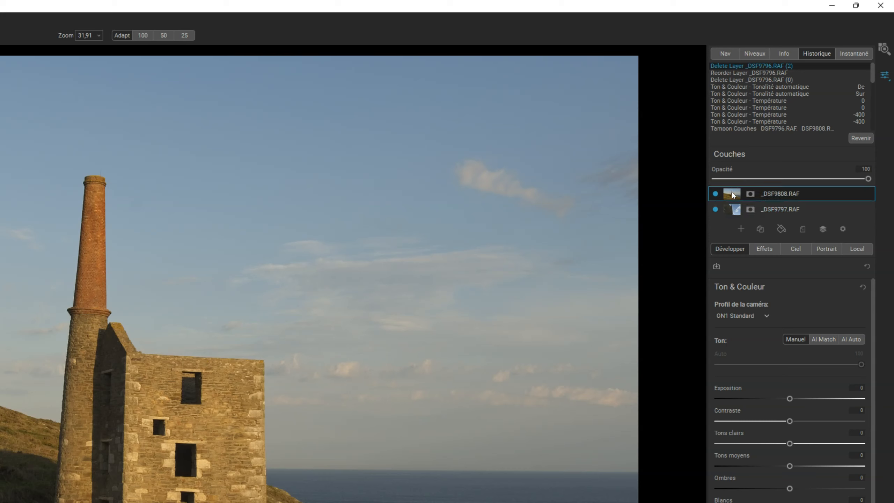
# Open the mask options of the _DSF9808.RAF layer, and turn the mask view on and off.
pyautogui.click(751, 195)
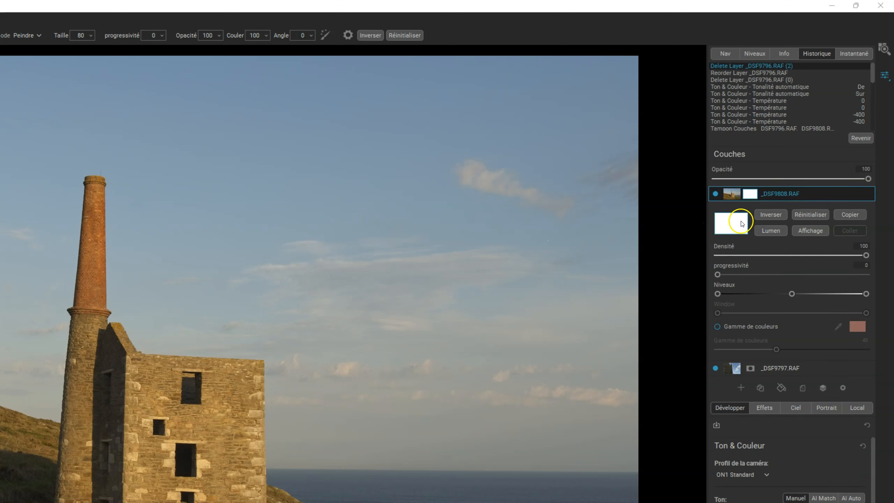
pyautogui.click(750, 197)
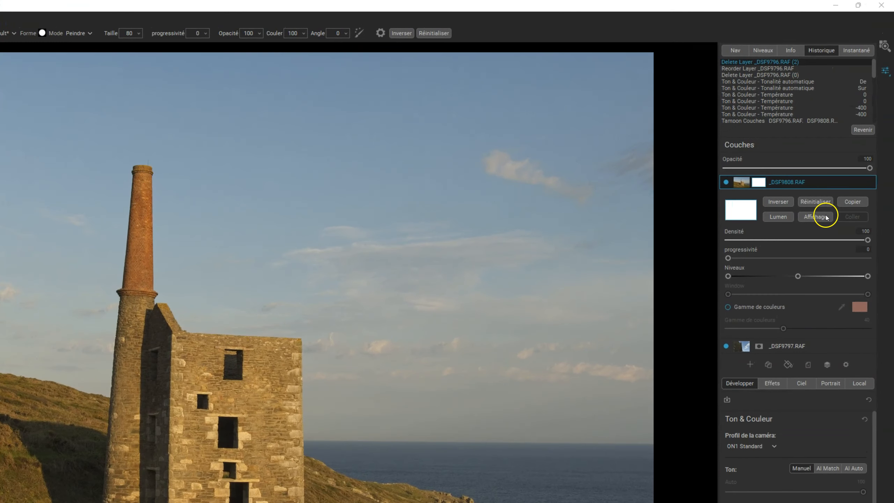
pyautogui.click(846, 151)
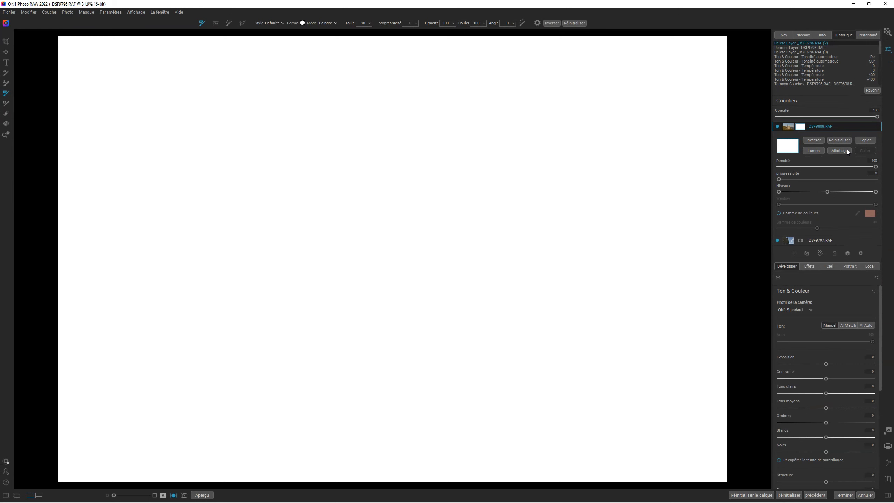
pyautogui.click(846, 151)
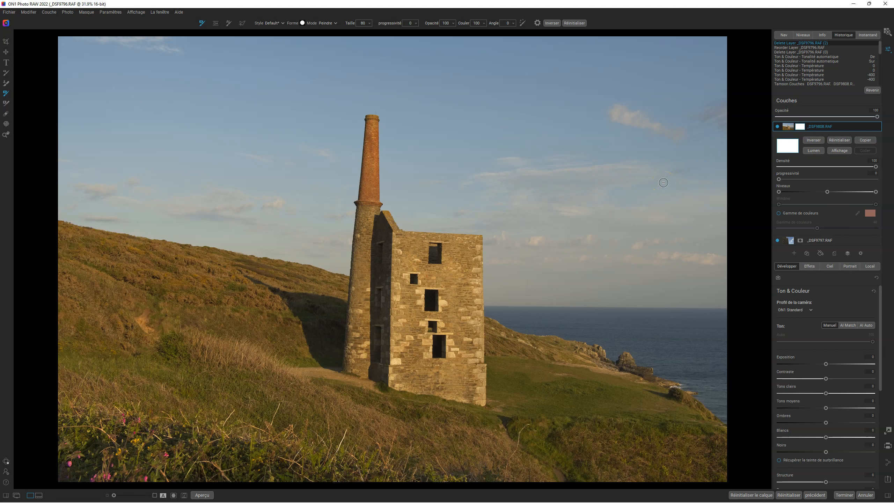
# Compare the photo with its mask by toggling the mask view repeatedly.
pyautogui.press('o')
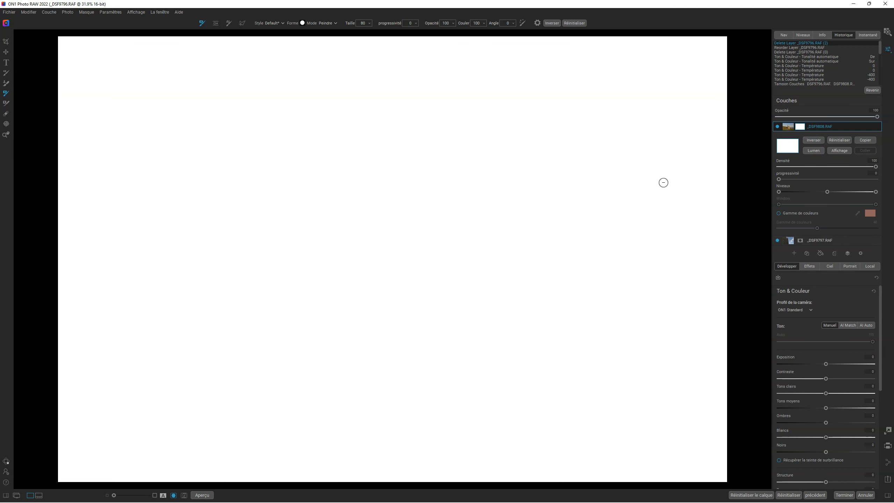
pyautogui.press('o')
pyautogui.press('o')
pyautogui.press('o')
pyautogui.press('o')
pyautogui.press('o')
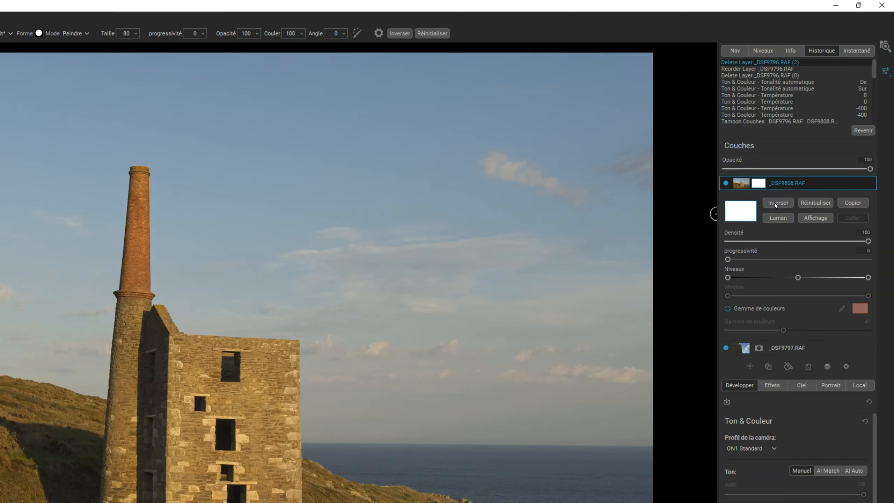
# Invert the _DSF9808.RAF layer's mask back and forth between black and white, hiding the _DSF9797.RAF layer underneath to compare.
pyautogui.click(774, 204)
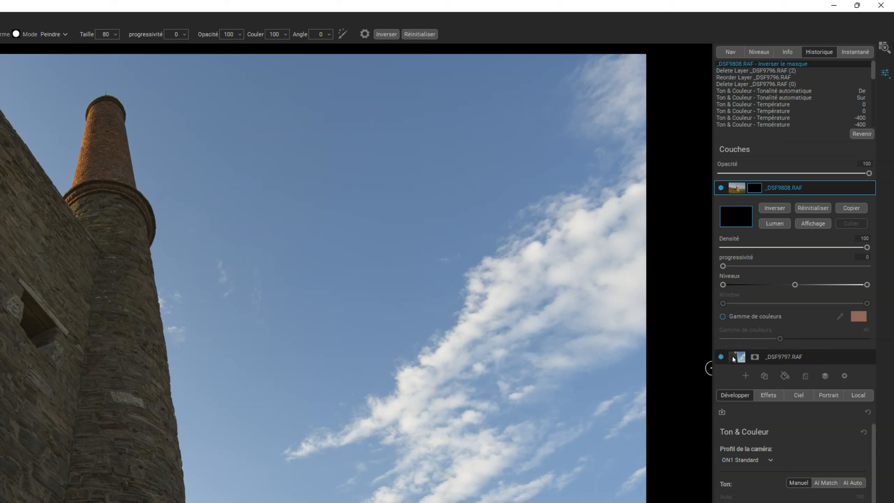
pyautogui.click(720, 357)
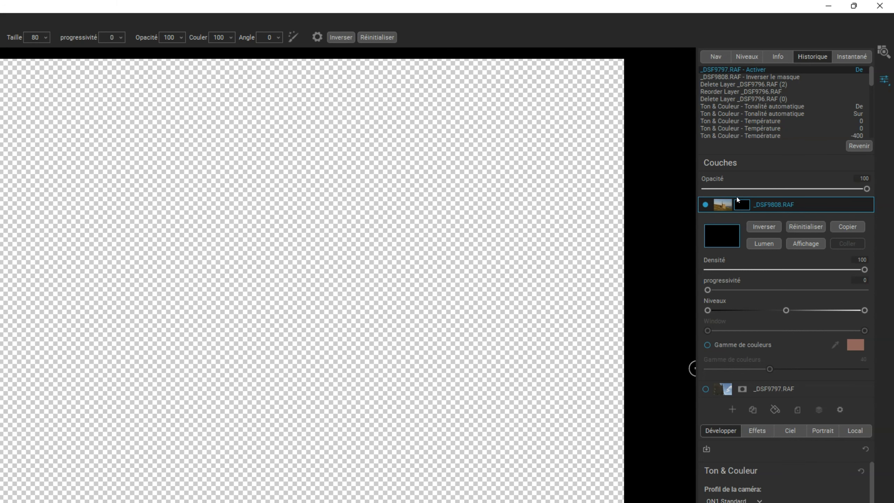
pyautogui.click(764, 227)
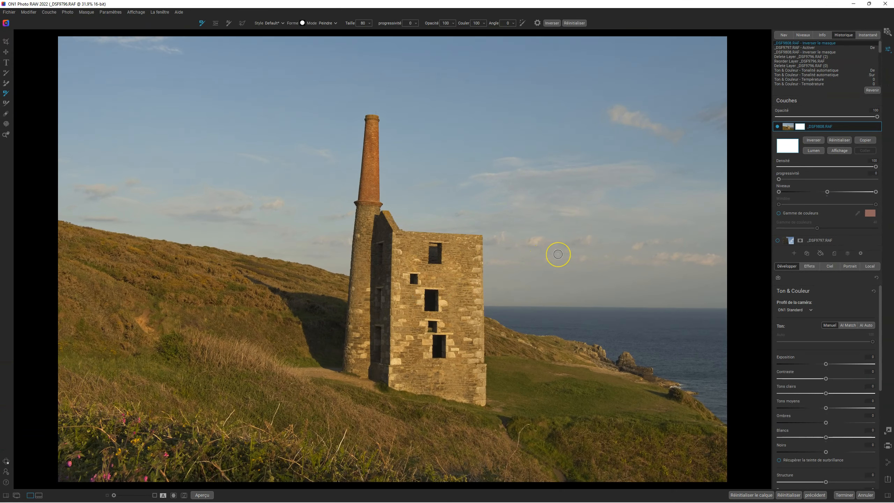
pyautogui.click(813, 140)
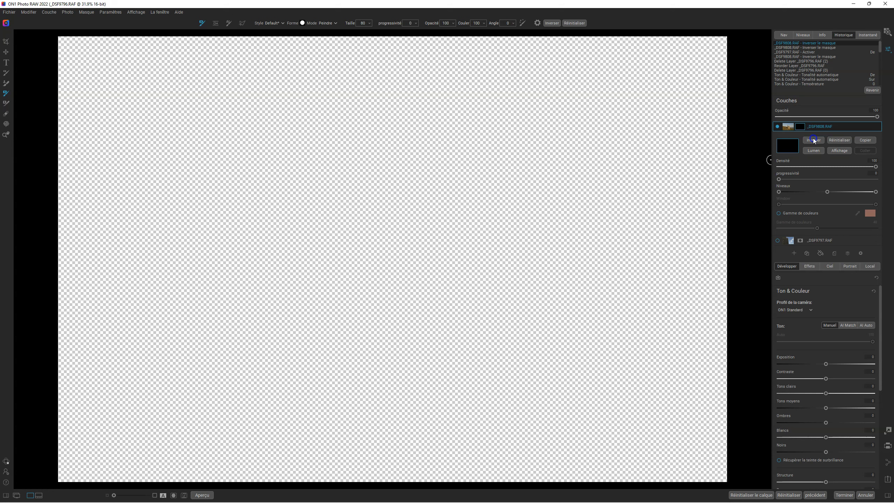
pyautogui.click(813, 138)
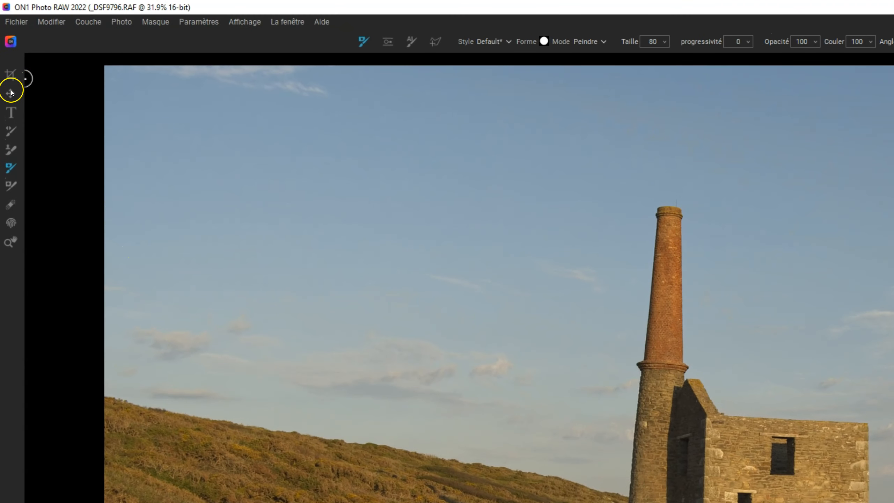
# Start transforming the _DSF9808.RAF layer.
pyautogui.click(11, 93)
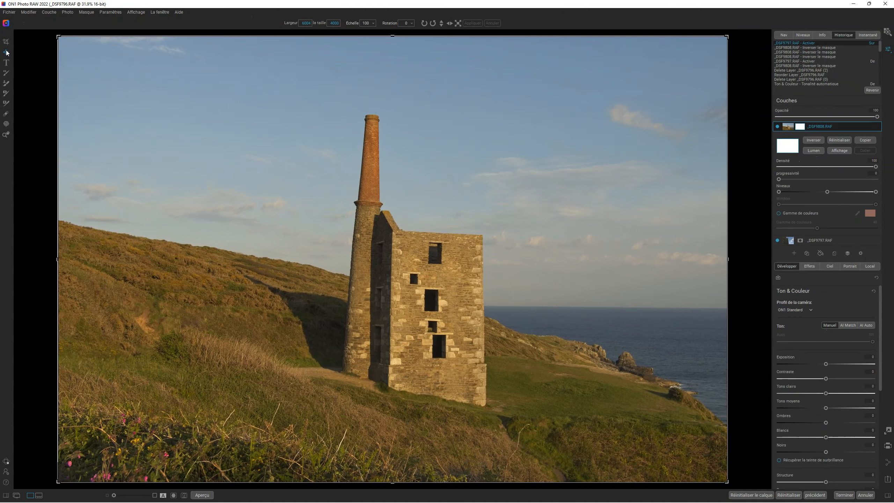